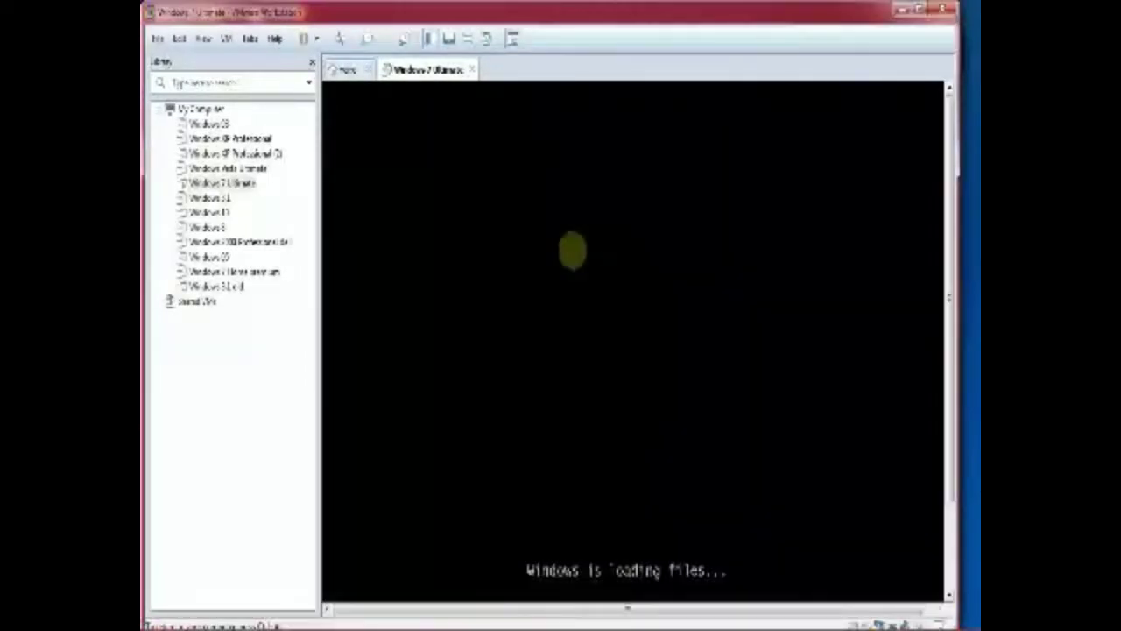
- Show the virtual machine full screen and start the Windows 7 installation with English, English (United States) formats and the US keyboard
key("ctrl+alt+Return")
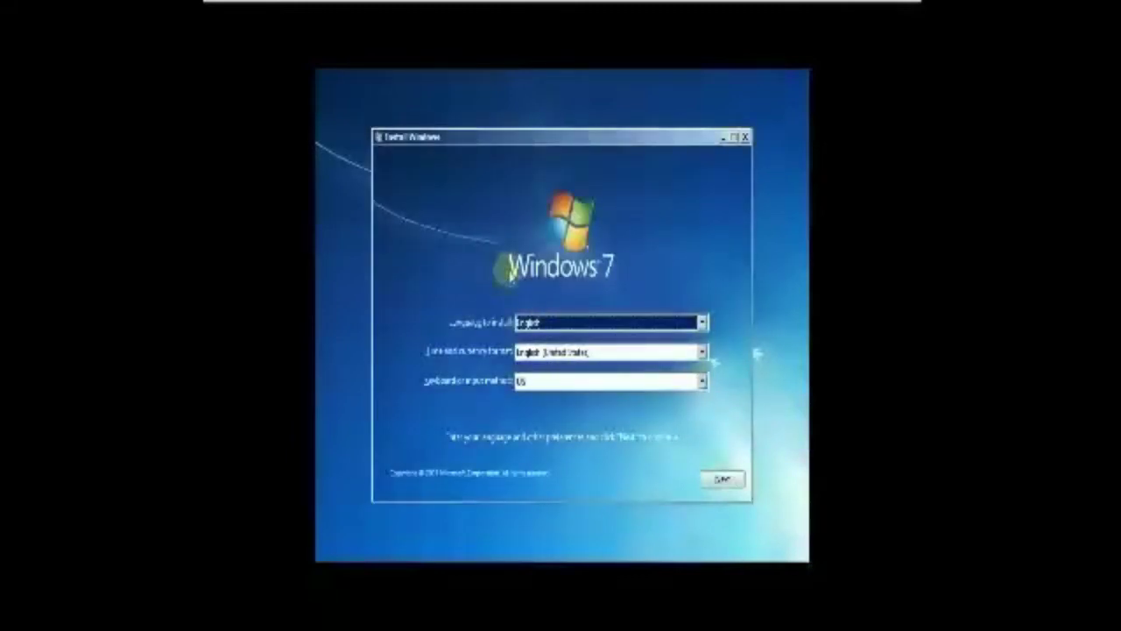
left_click(718, 481)
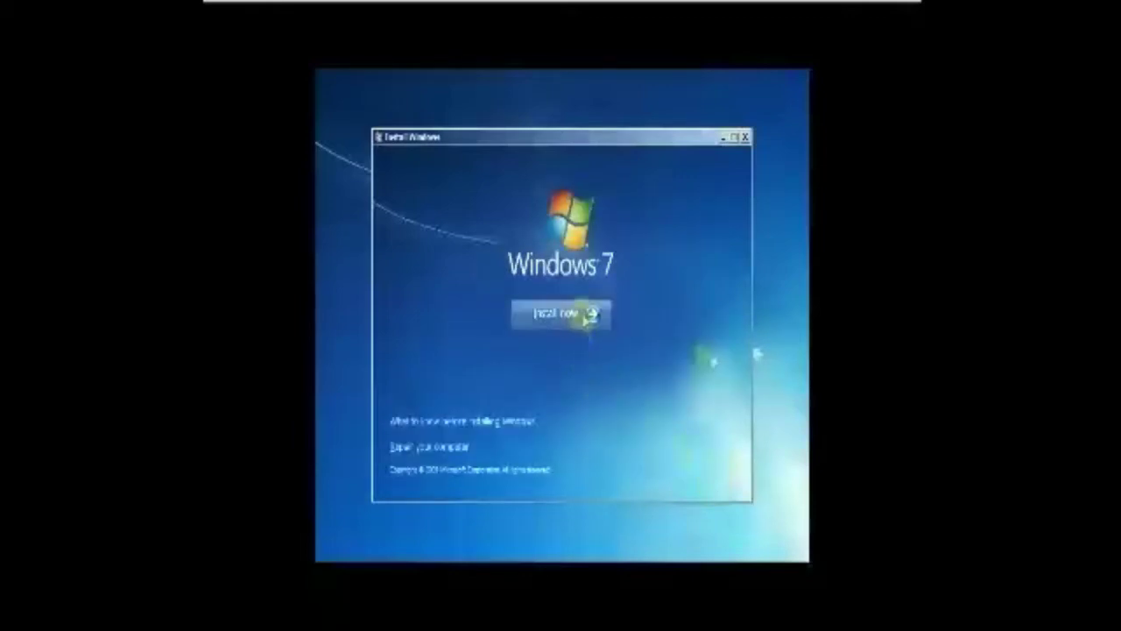
left_click(585, 315)
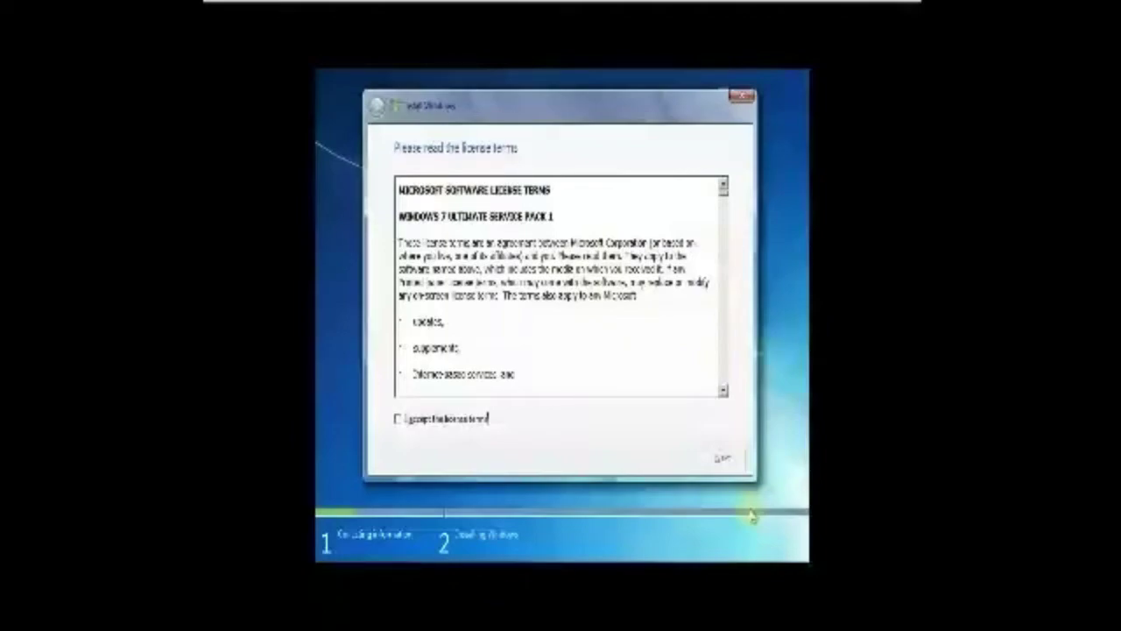
left_click(398, 225)
left_click(582, 226)
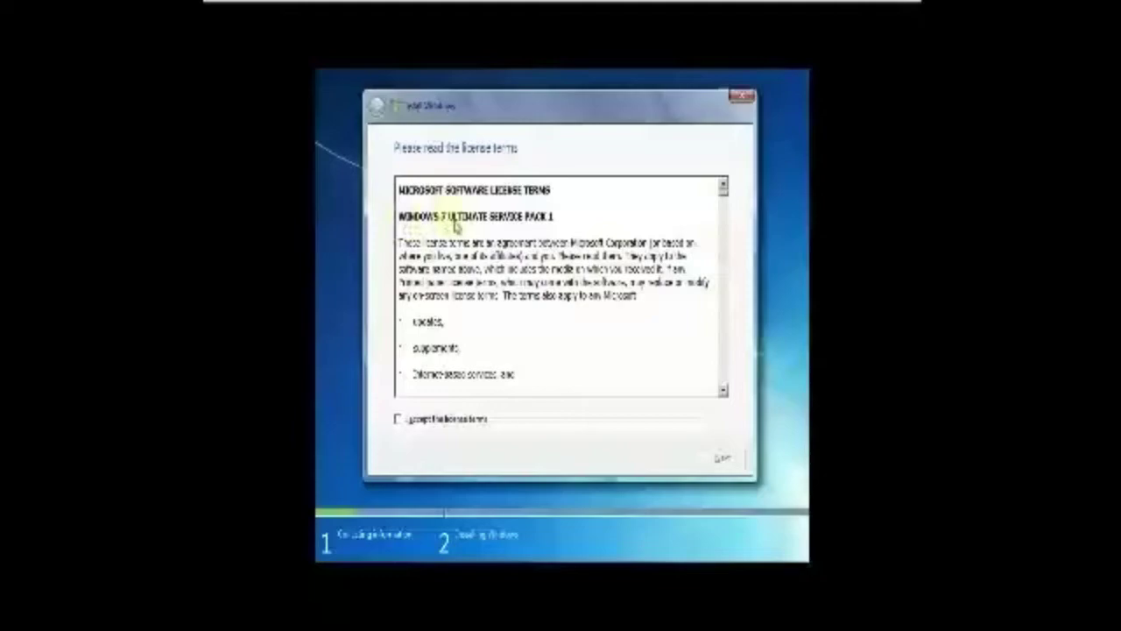
left_click_drag(399, 217, 566, 220)
left_click_drag(399, 246, 403, 258)
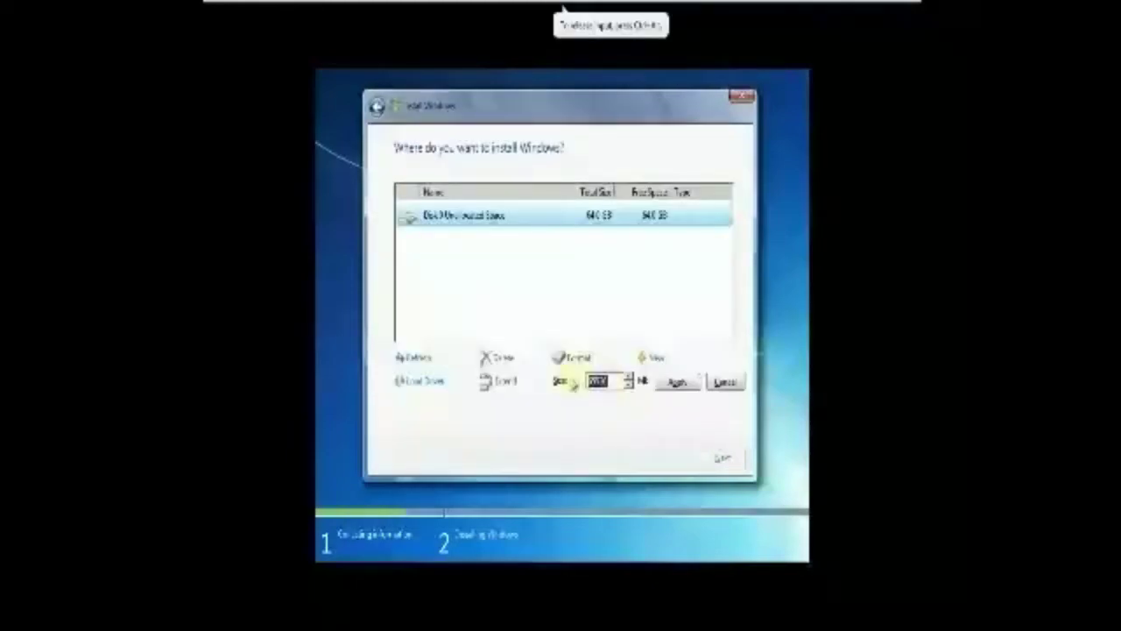
- Create a 61440 MB partition in the disk's unallocated space, allowing additional system partitions, and install Windows on Disk 0 Partition 2
type("5120")
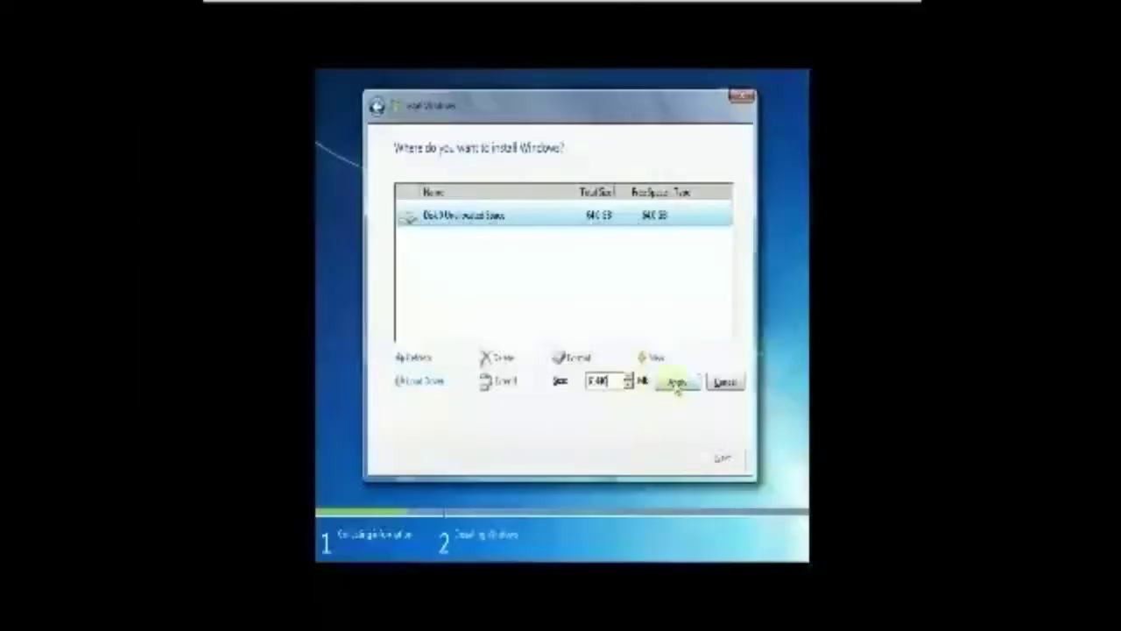
left_click(927, 342)
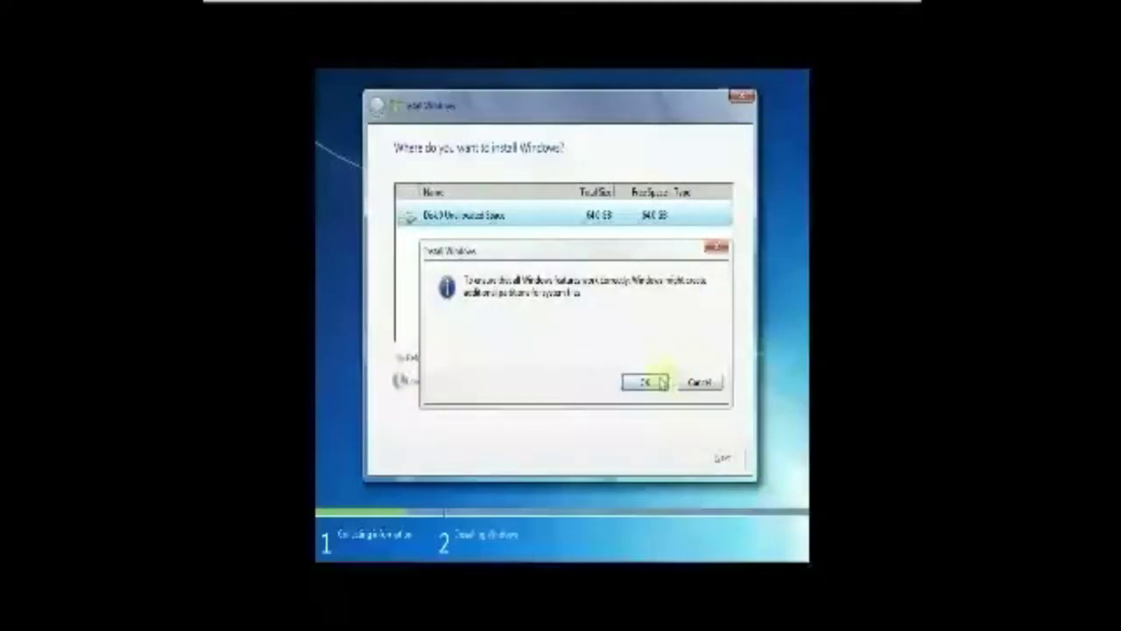
mouse_move(603, 265)
left_mouse_down()
mouse_move(438, 481)
mouse_move(601, 251)
left_mouse_up()
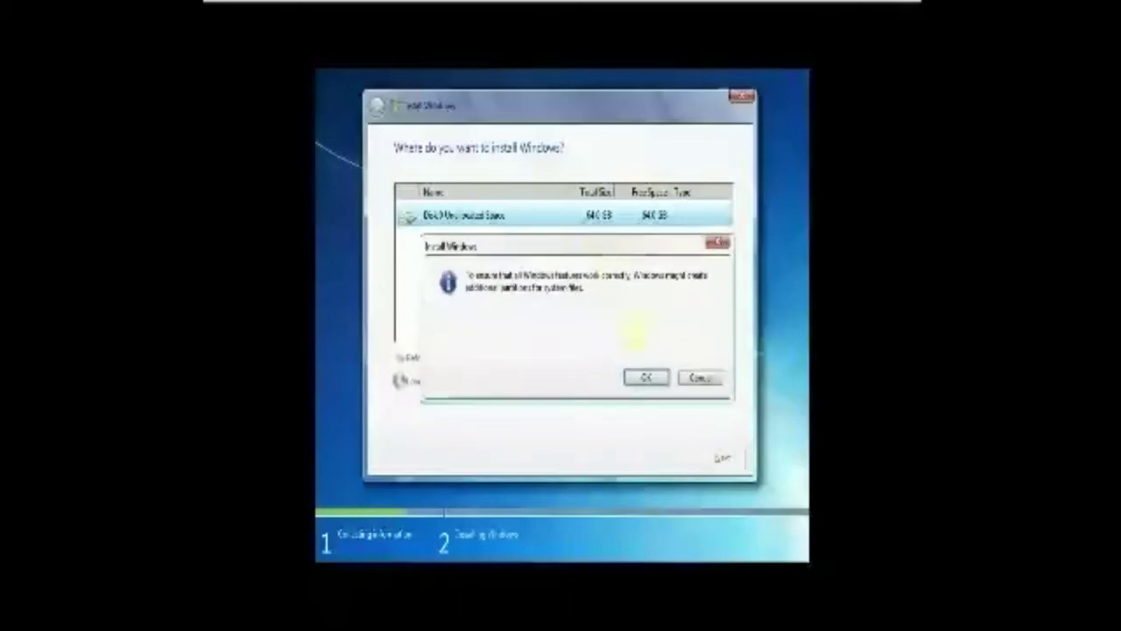
left_click(644, 378)
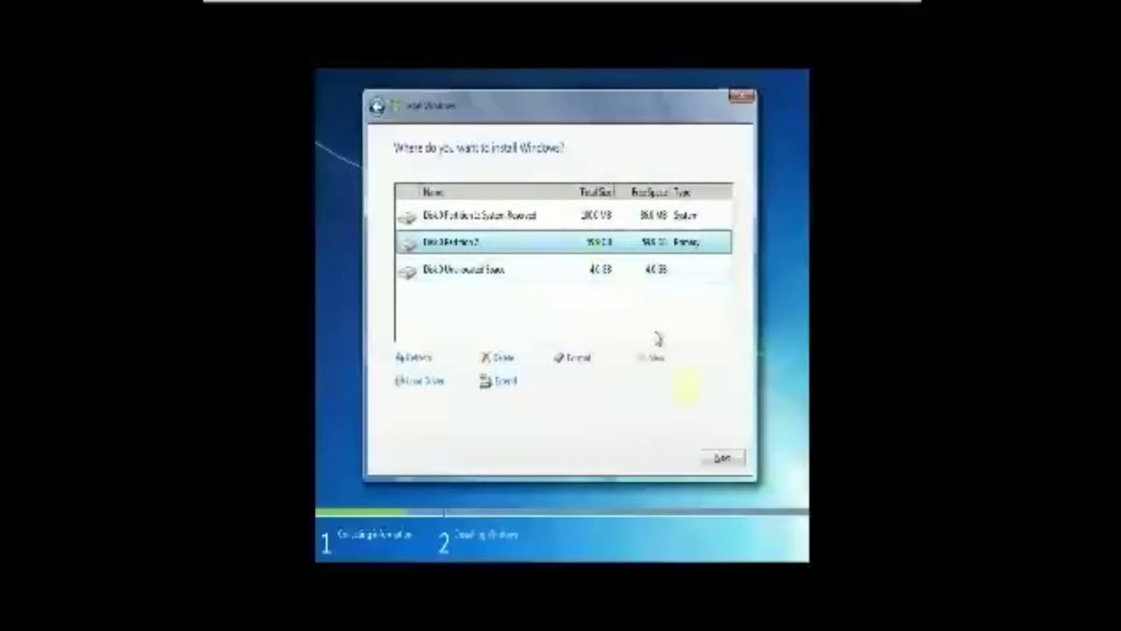
left_click(722, 460)
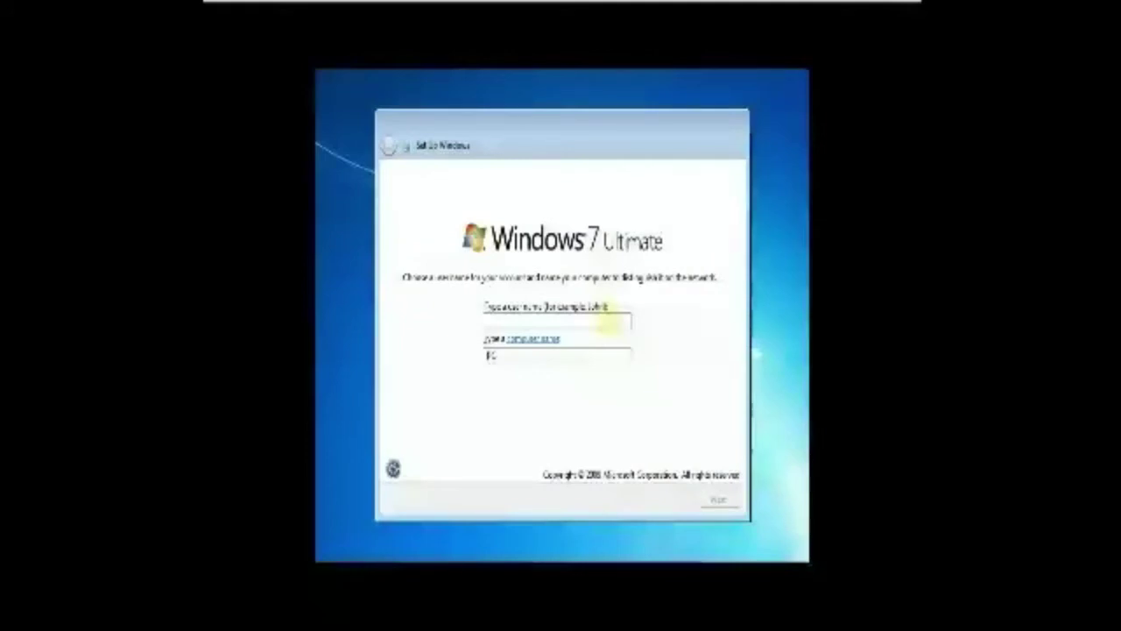
- Set the account's user name to Windows 7 Ultimate
type("Windows")
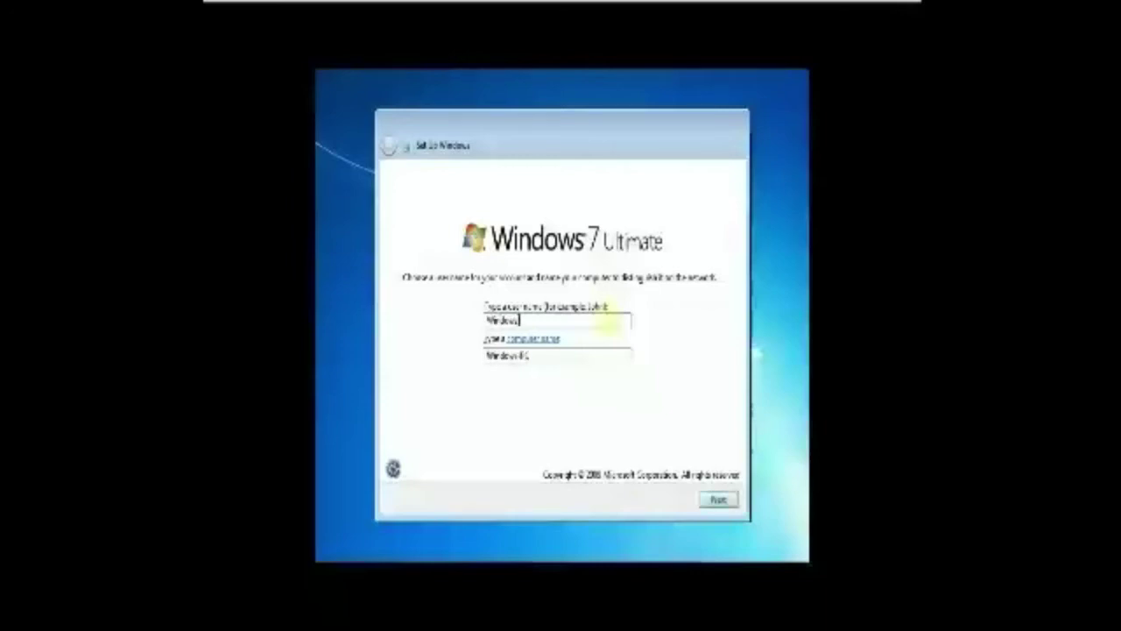
type("71")
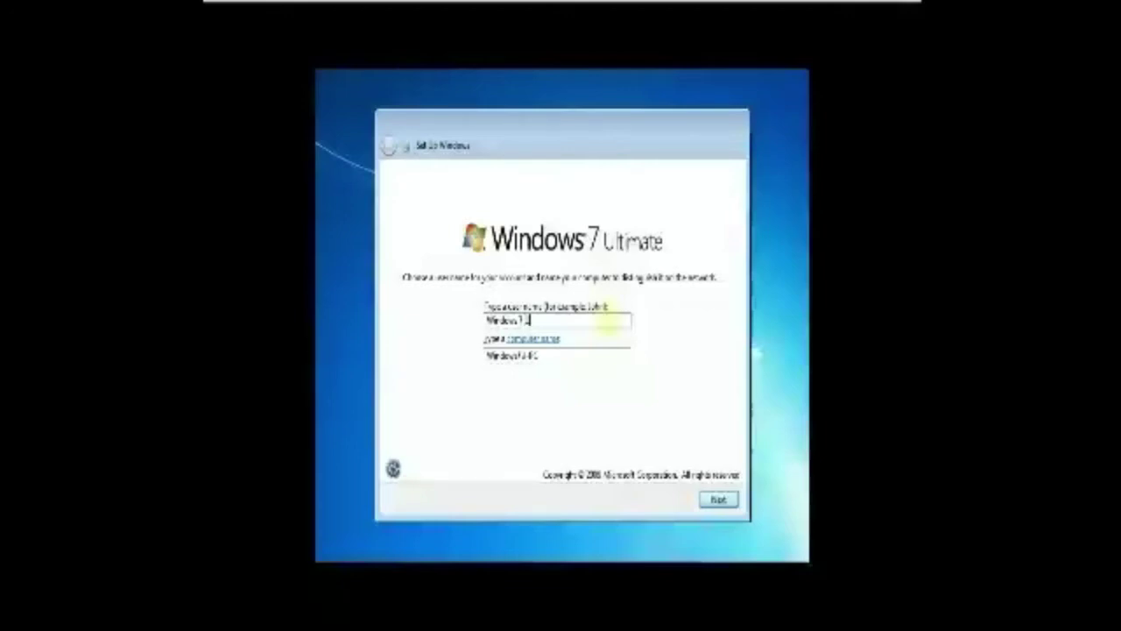
type("0")
type("in")
type("ate")
- Shorten the suggested computer name by deleting its ending and continue the setup
double_click(559, 357)
left_click(558, 359)
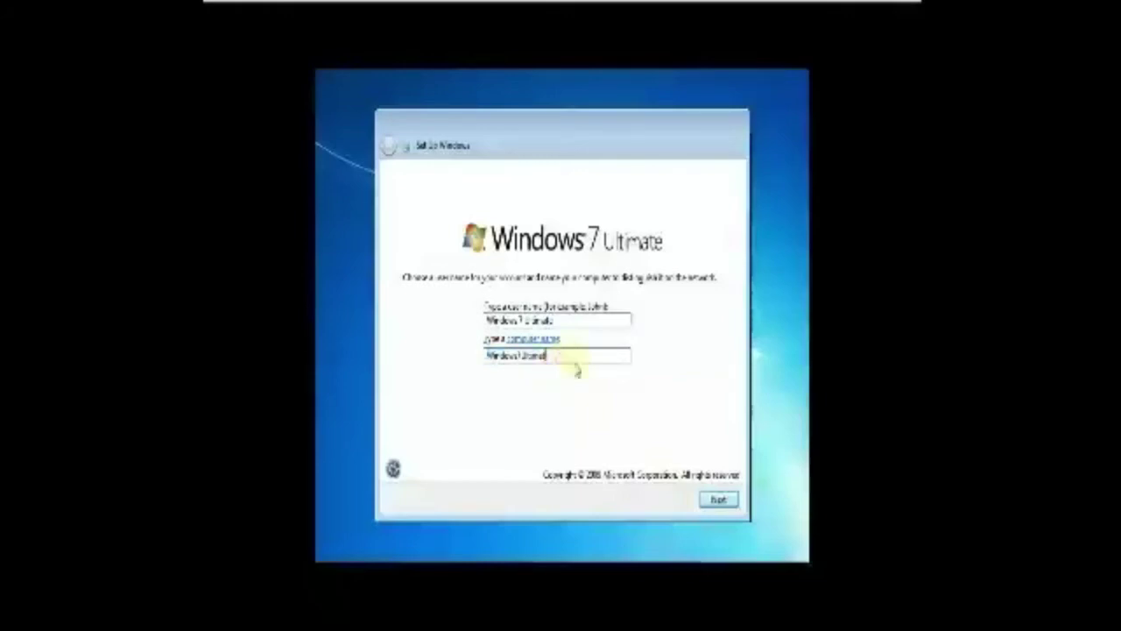
left_click_drag(570, 355, 524, 359)
key("BackSpace")
left_click(718, 502)
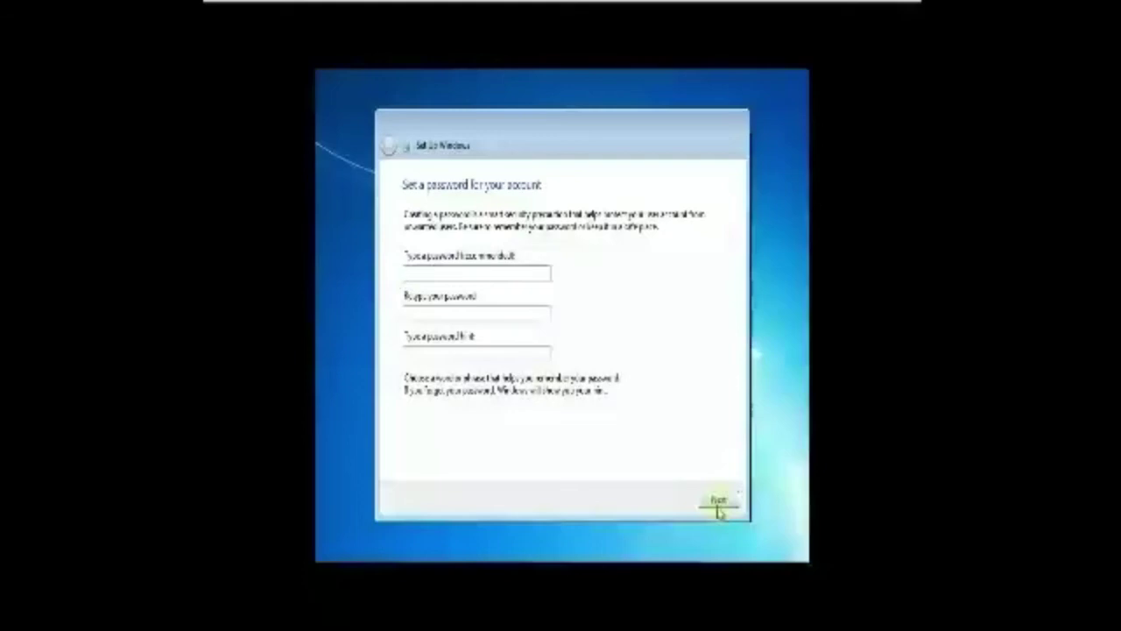
- Continue the setup without an account password or product key, using the recommended update settings
left_click(718, 502)
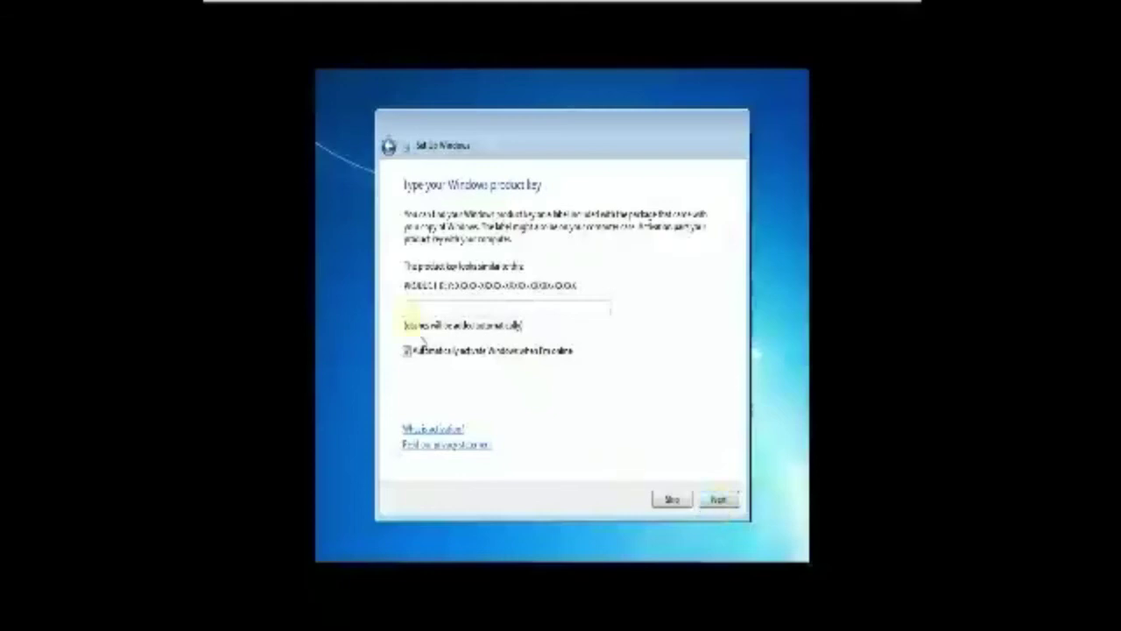
left_click(672, 500)
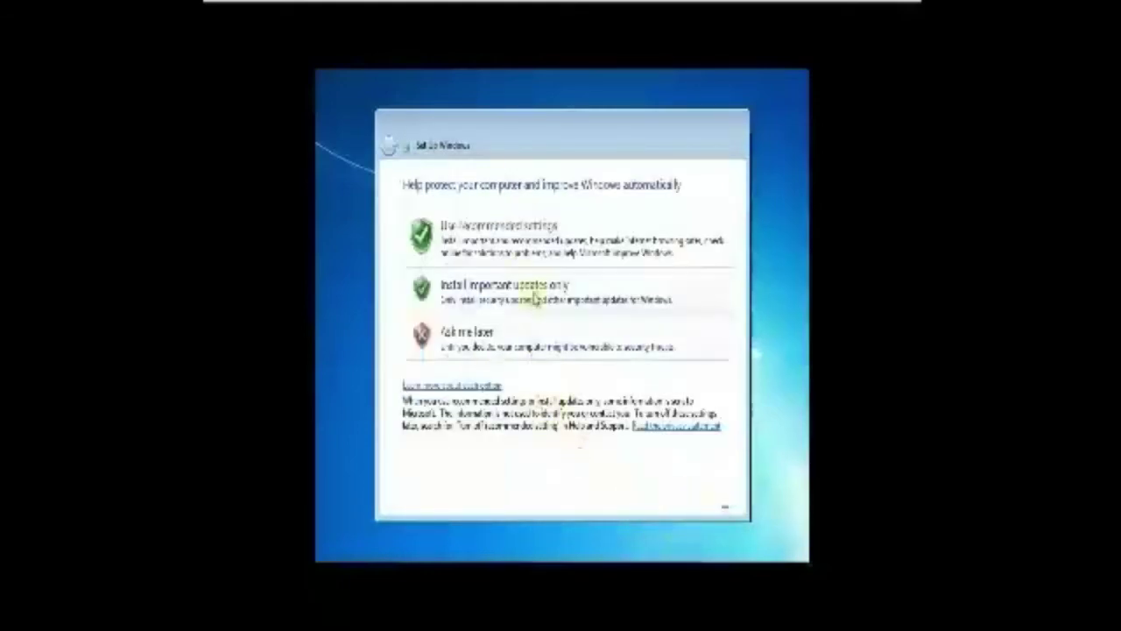
left_click(545, 252)
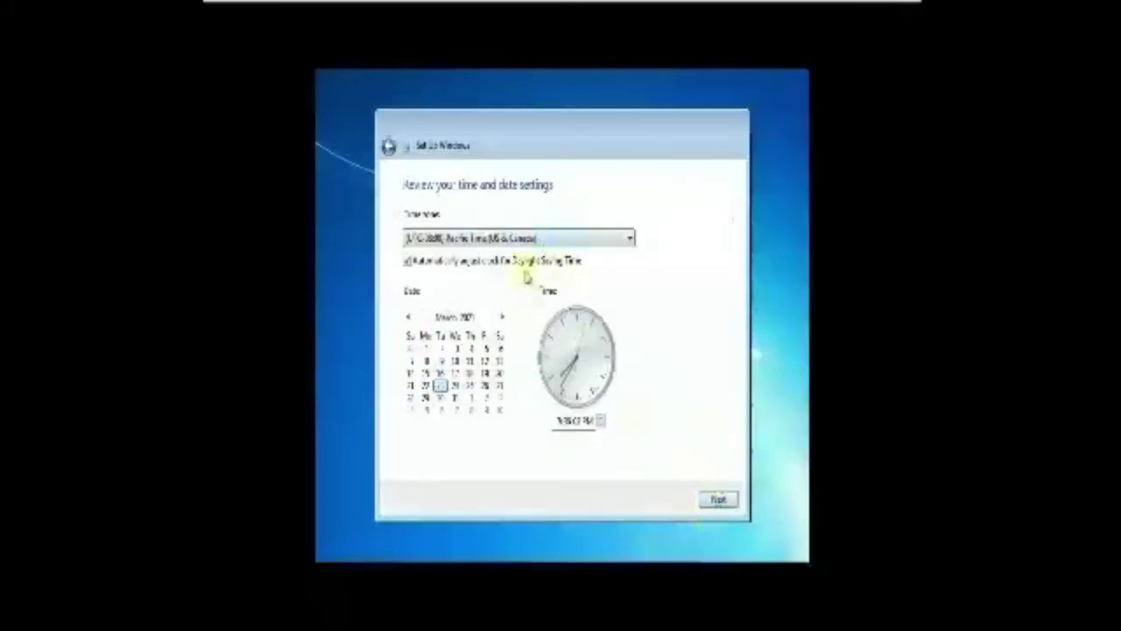
- Set the time zone to (UTC+08:00) Kuala Lumpur, Singapore, and choose Work network as the computer's location
left_click(532, 236)
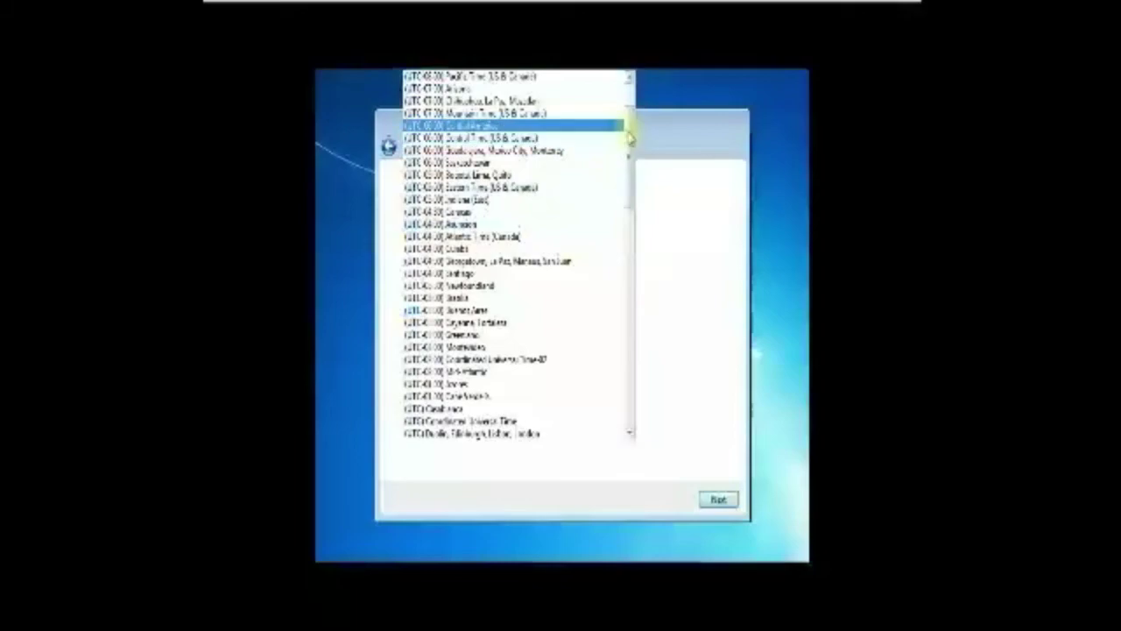
left_click_drag(631, 129, 613, 278)
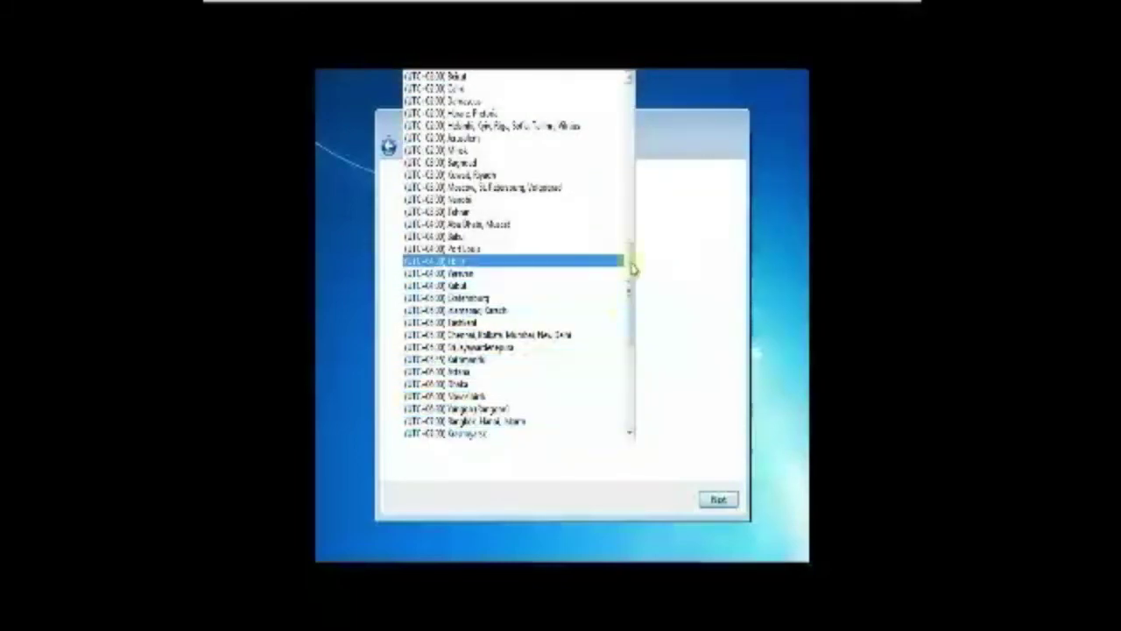
left_click_drag(631, 263, 631, 296)
scroll(480, 375, "down", 1)
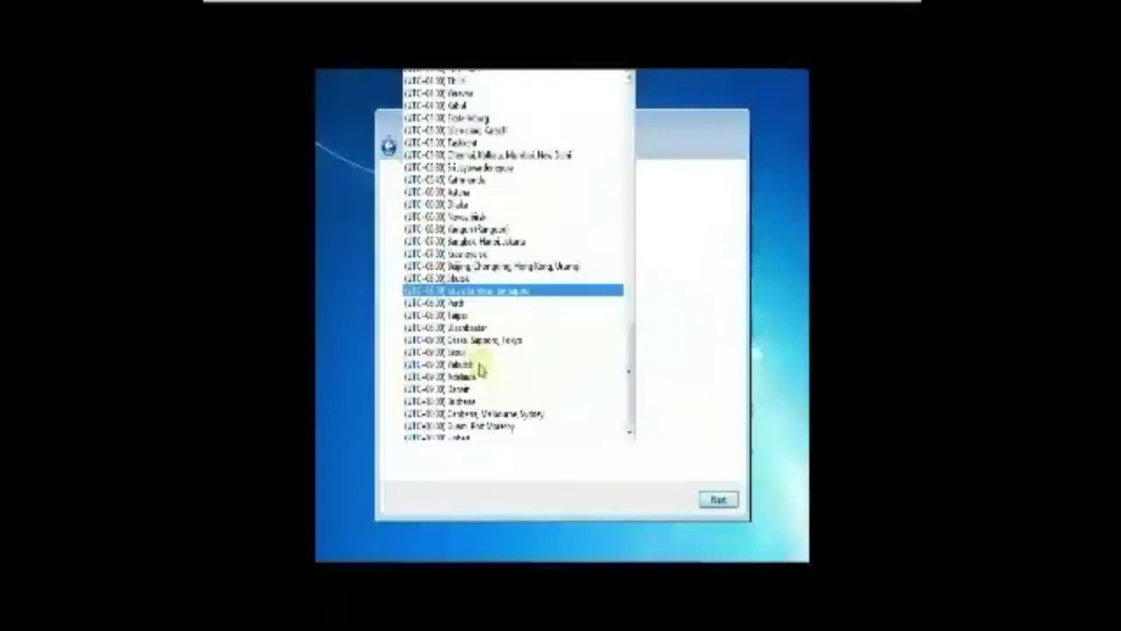
left_click(473, 323)
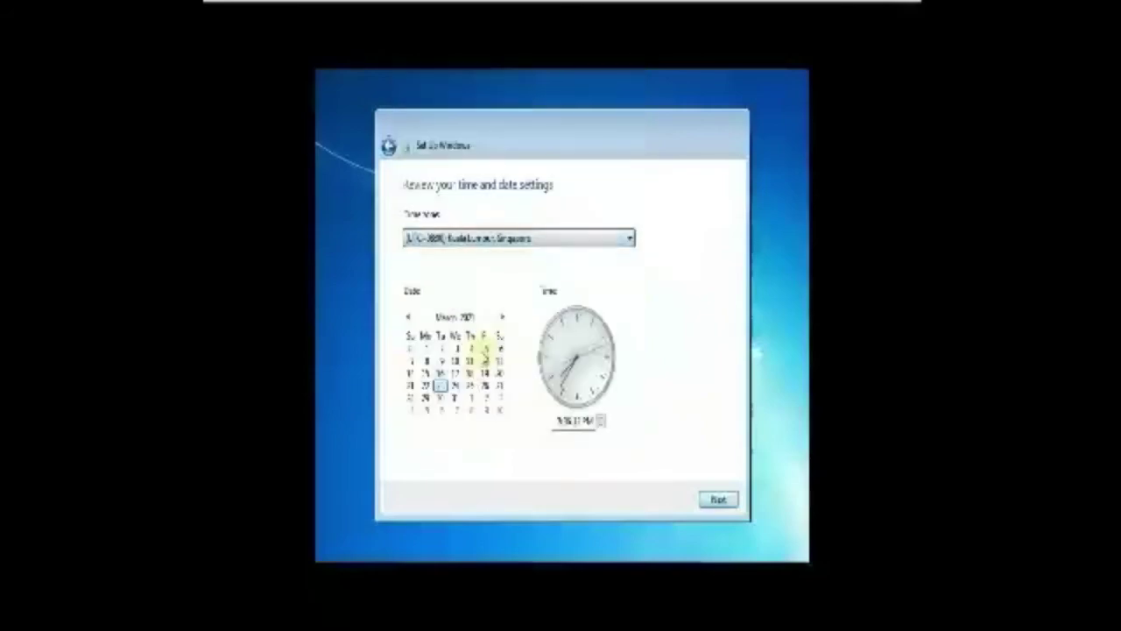
left_click(714, 498)
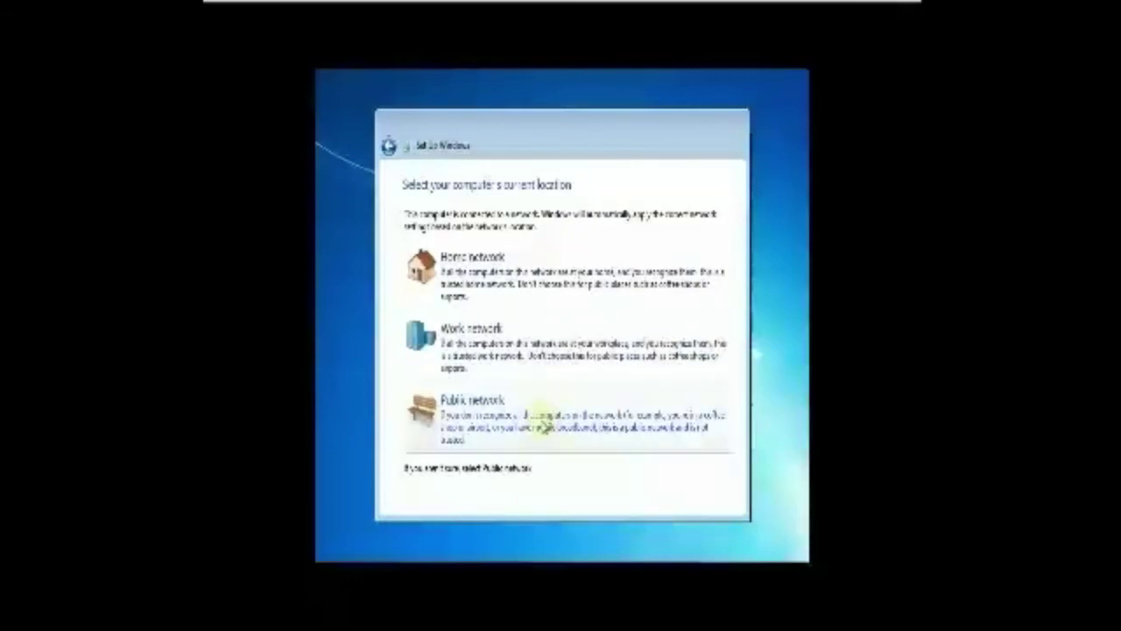
left_click(583, 343)
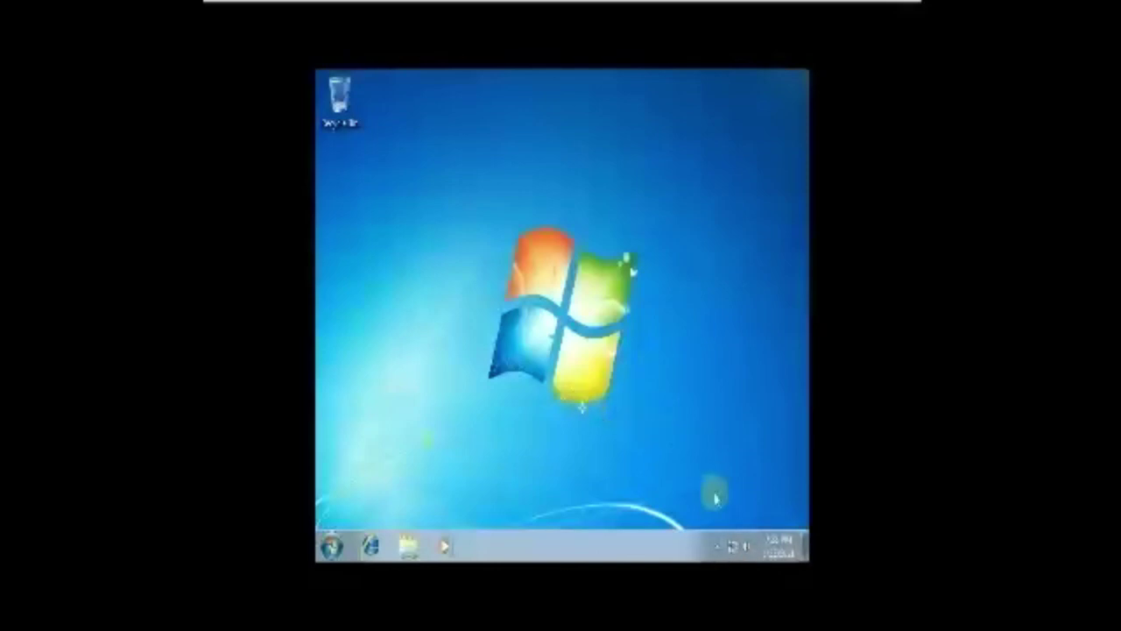
- Check the hidden notification icons and the current network connection on the new desktop
left_click(718, 547)
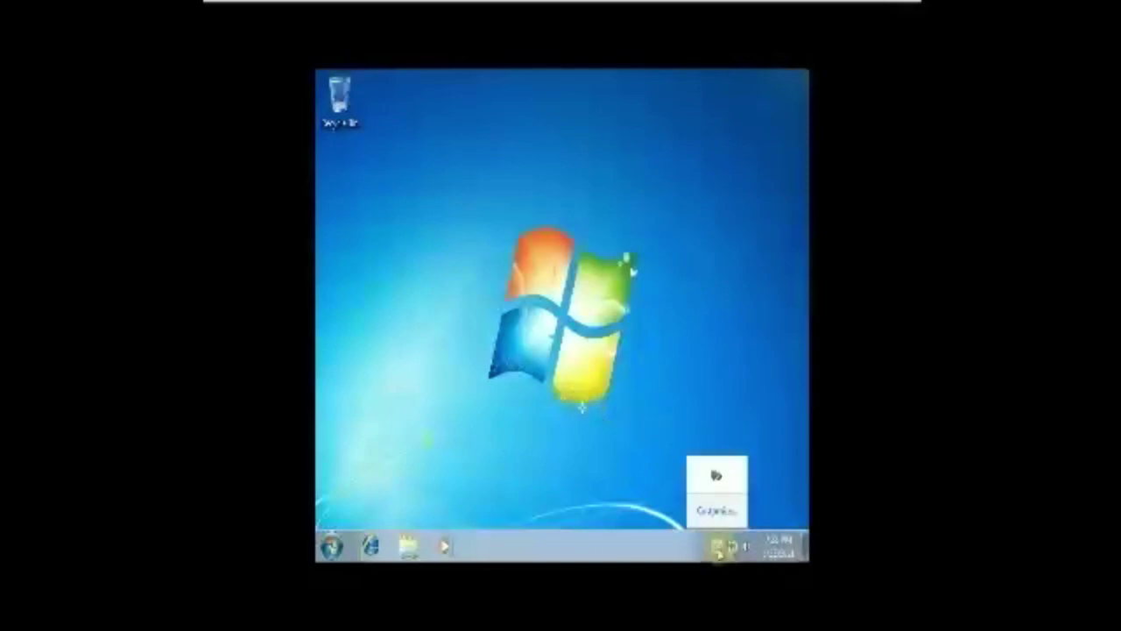
left_click(718, 545)
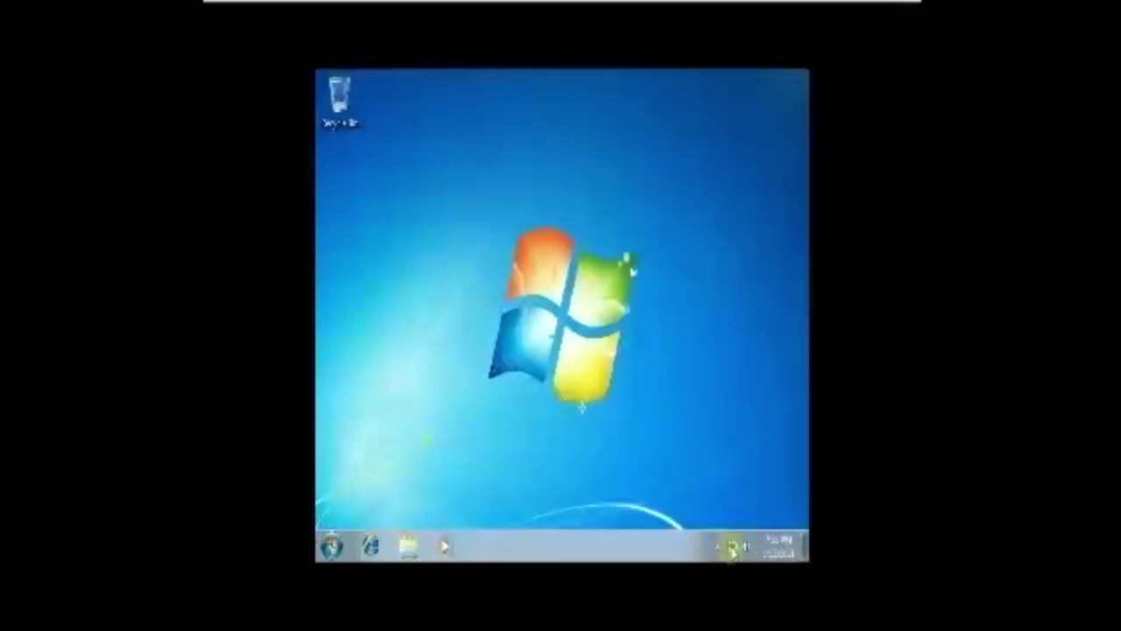
left_click(732, 548)
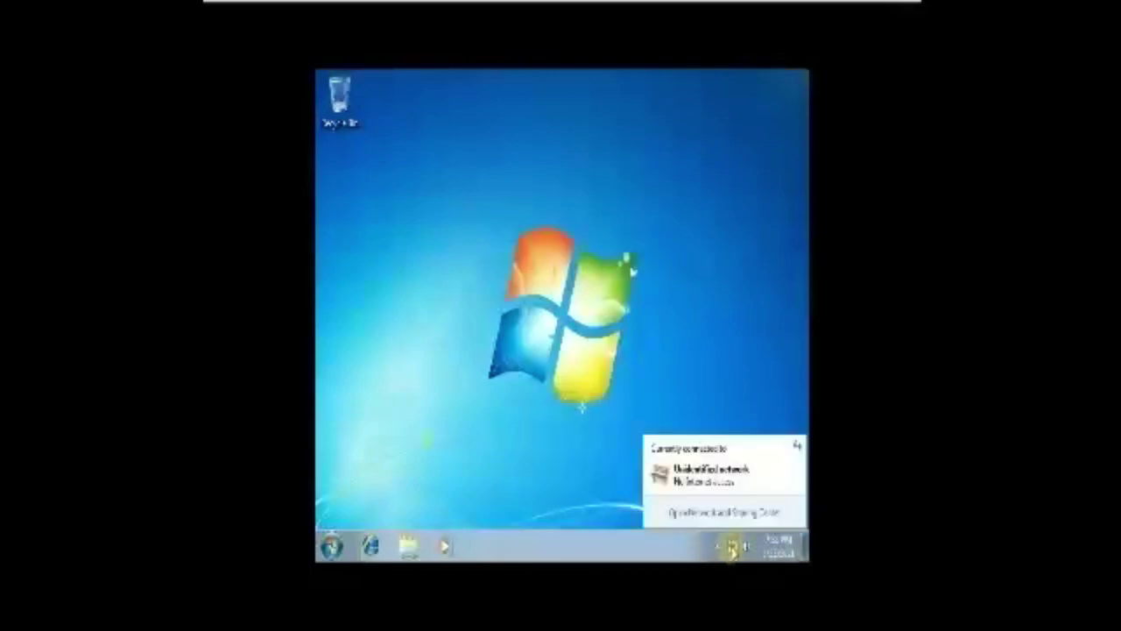